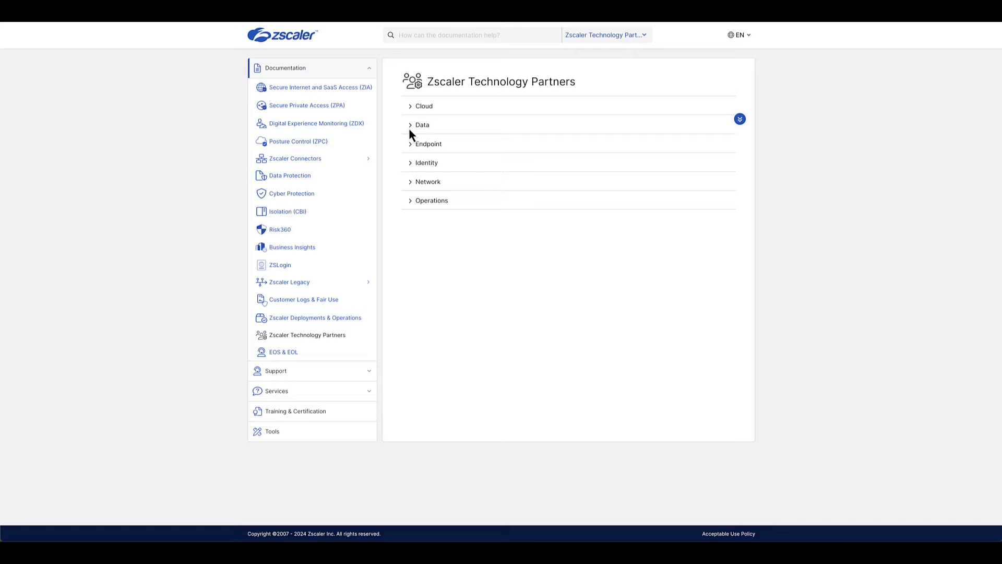
Step: Expand the Data partners section to show its deployment guides
left_click(412, 128)
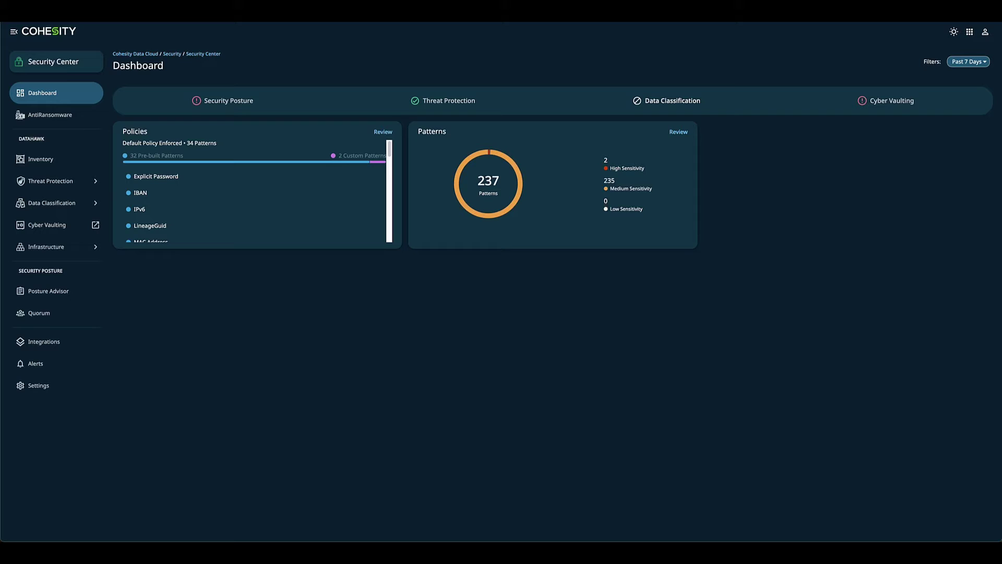
Step: Browse the integrations catalog, then return to My Integrations listing Zscaler and Wiz
left_click(94, 348)
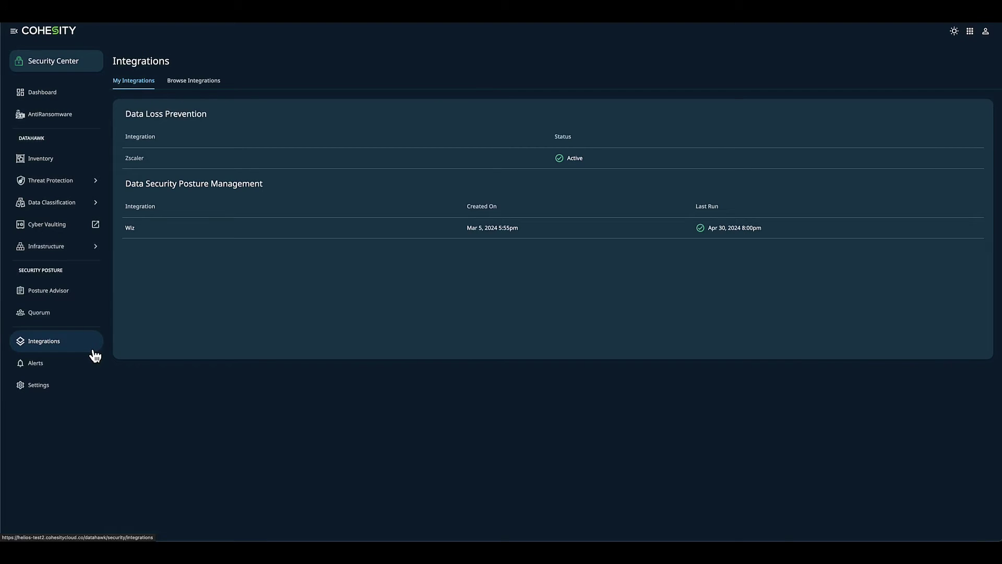
left_click(182, 84)
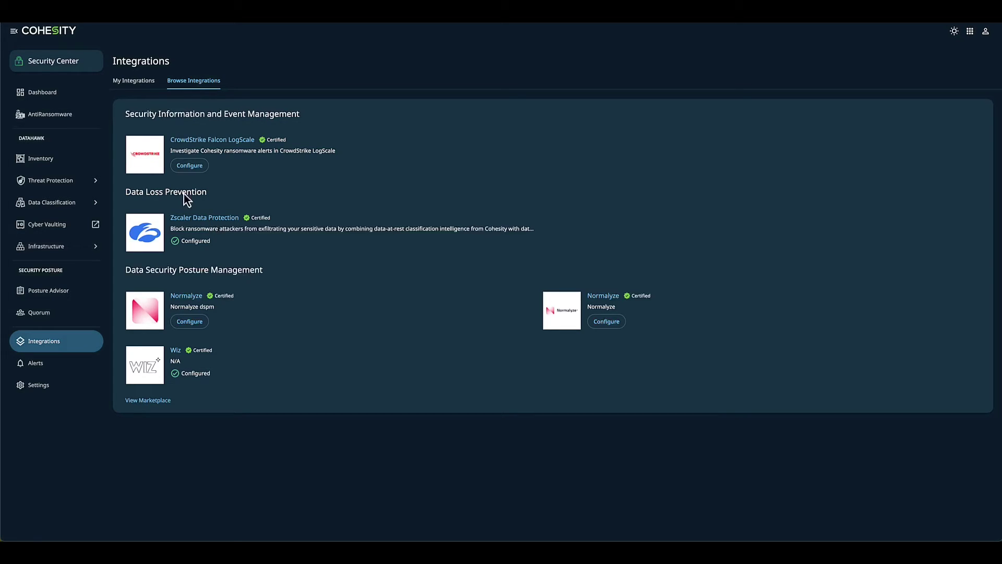
left_click(132, 84)
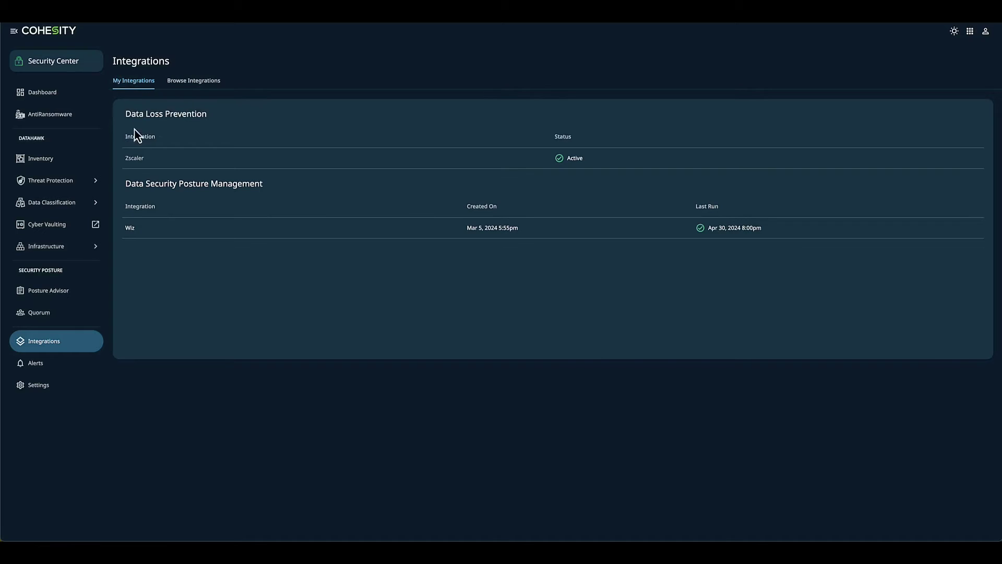
Step: Open the Zscaler integration and choose Edit from its actions menu
left_click(136, 158)
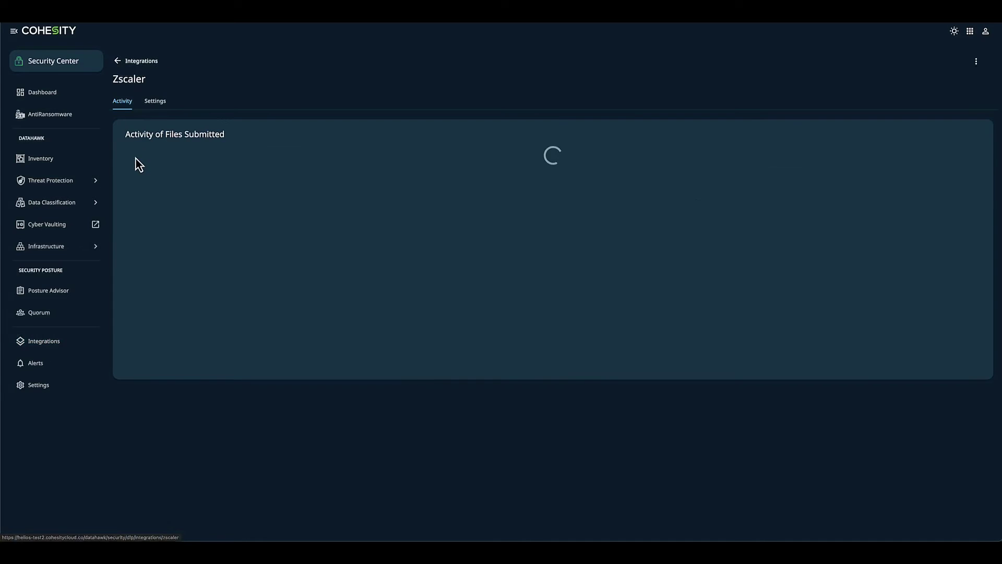
left_click(977, 63)
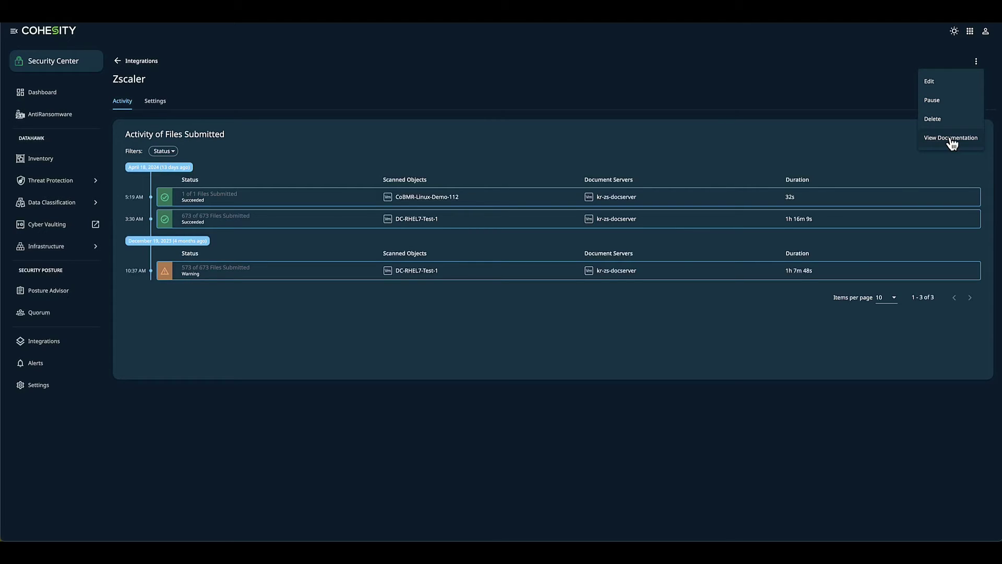
left_click(948, 83)
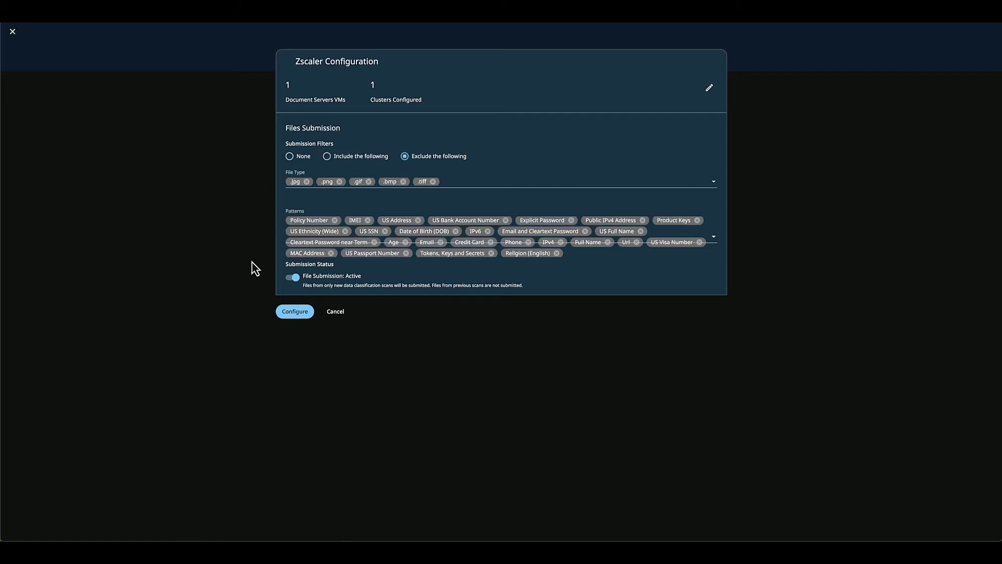
Step: Cancel the Zscaler Configuration unchanged, leaving .jpg, .png, .gif, .bmp and .tiff excluded
left_click(335, 313)
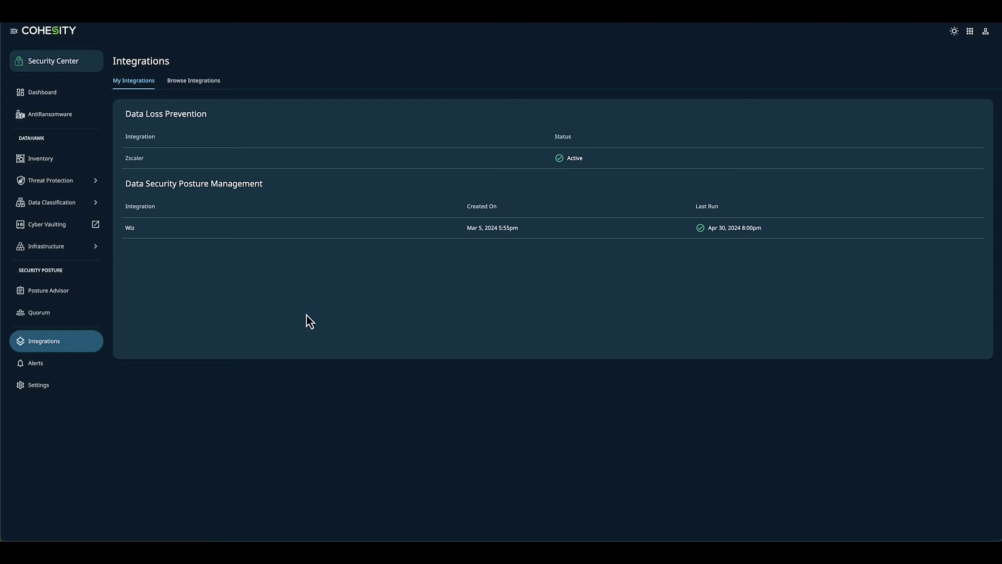
Step: Inspect the Apr 18, 2024 3:30am submission of 673 files, then close its details
left_click(139, 165)
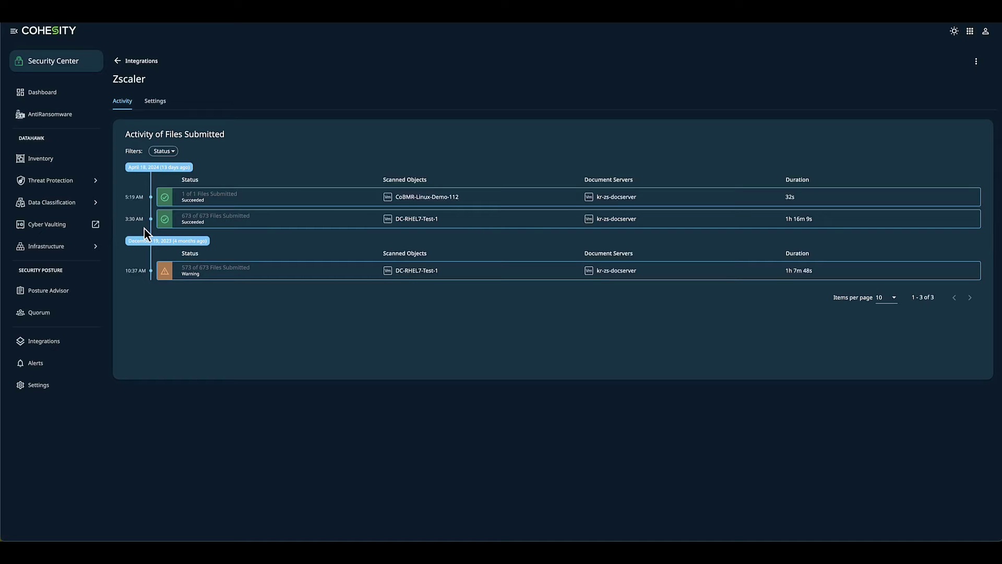
left_click(191, 221)
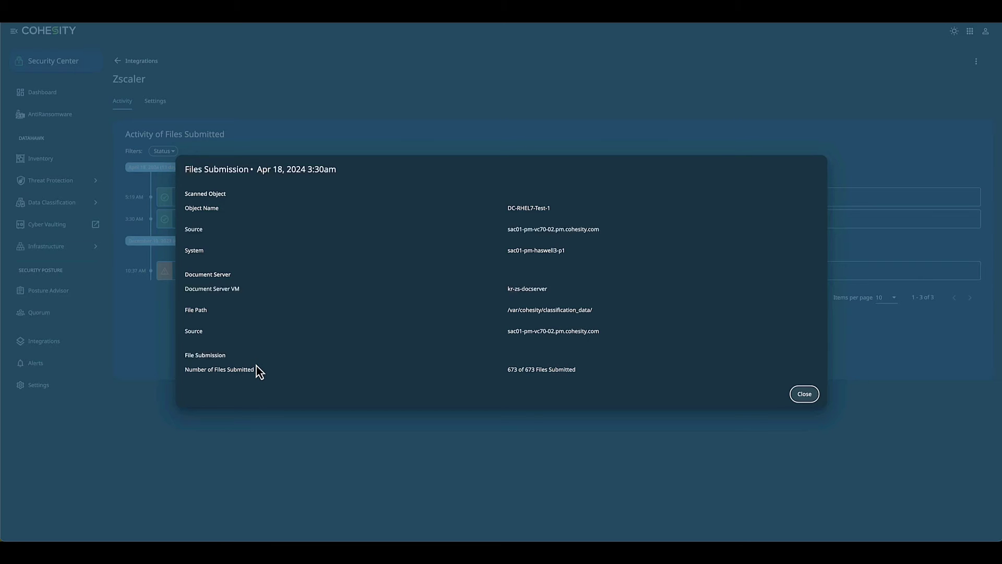
left_click(805, 394)
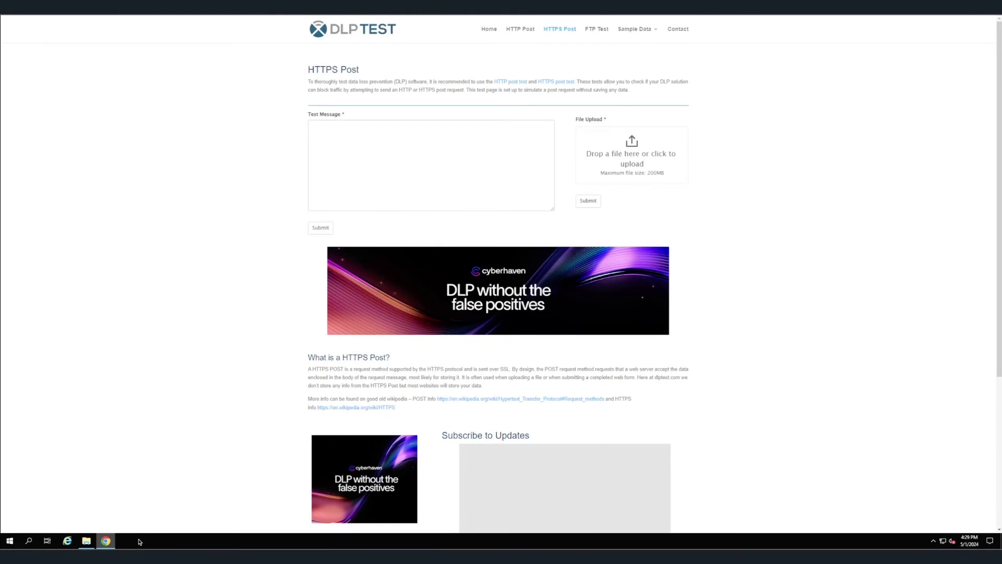
Step: Drag Bank Account.docx from the PiiData folder onto the DLP Test HTTPS Post form
left_click(86, 540)
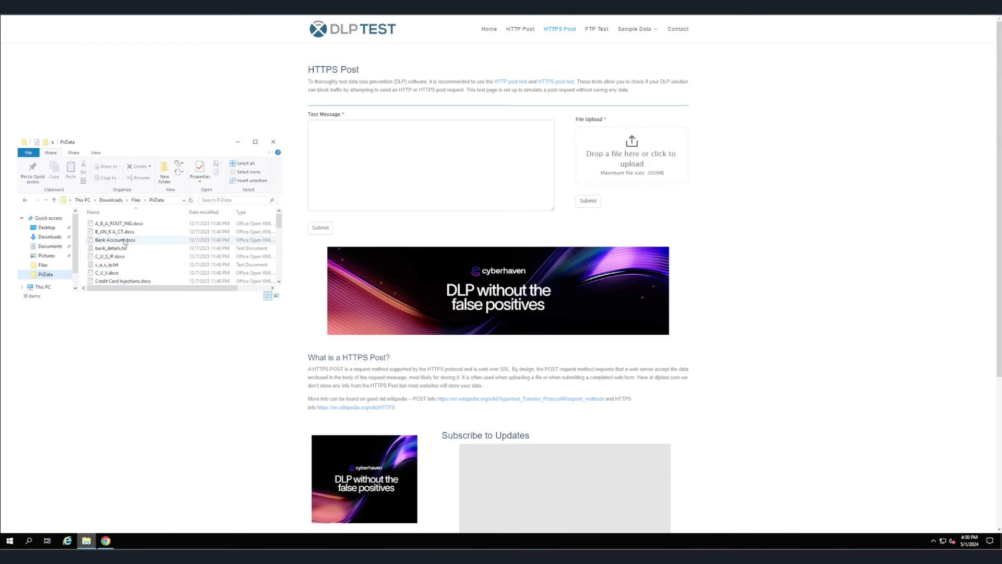
left_click_drag(125, 241, 618, 168)
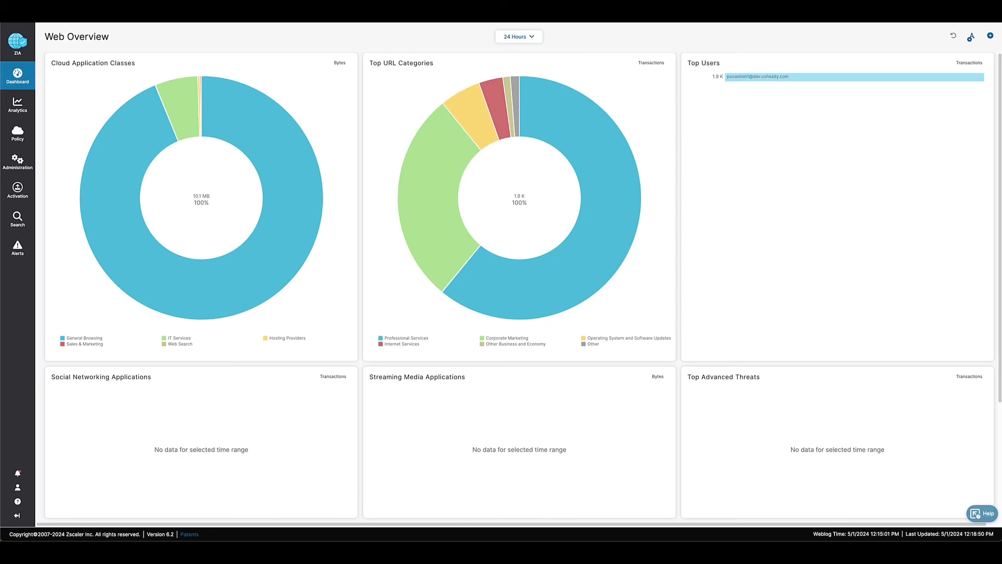
Step: Open Web Insights from Analytics to chart 5/1/2024 overall traffic
mouse_move(23, 107)
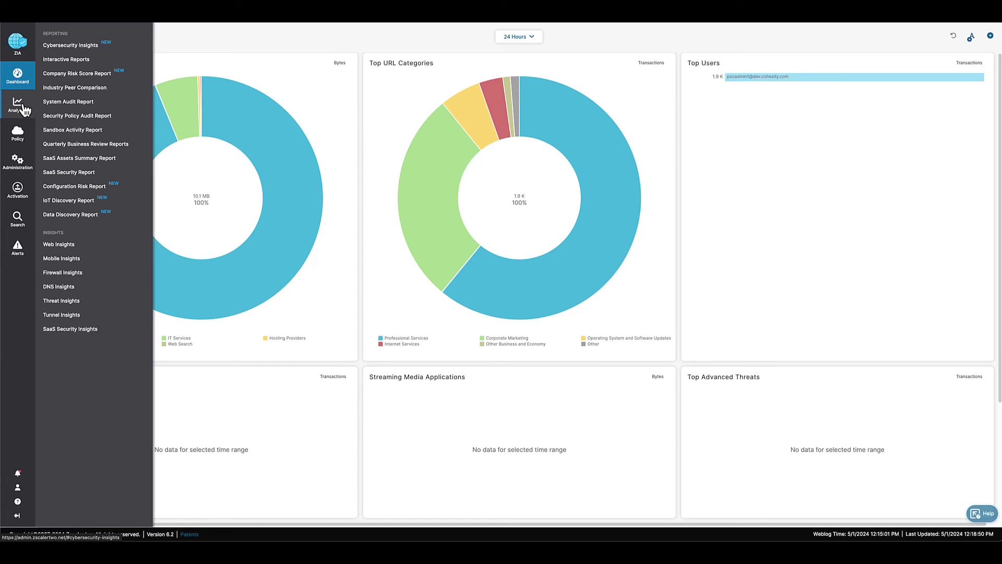
left_click(63, 246)
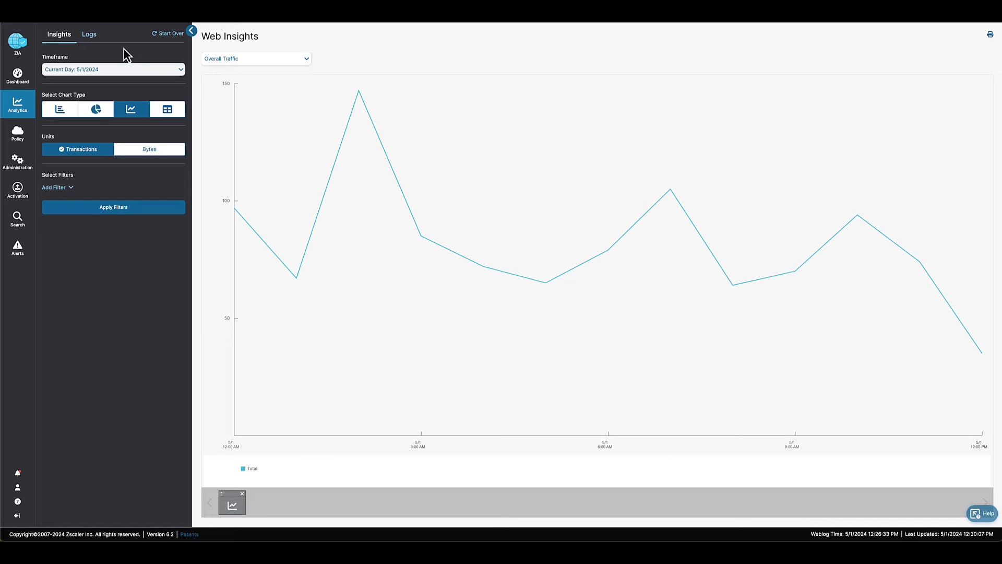
Step: Show Insights Logs for the previous month, filtered to the Cohesity-Engine DLP engine
left_click(89, 36)
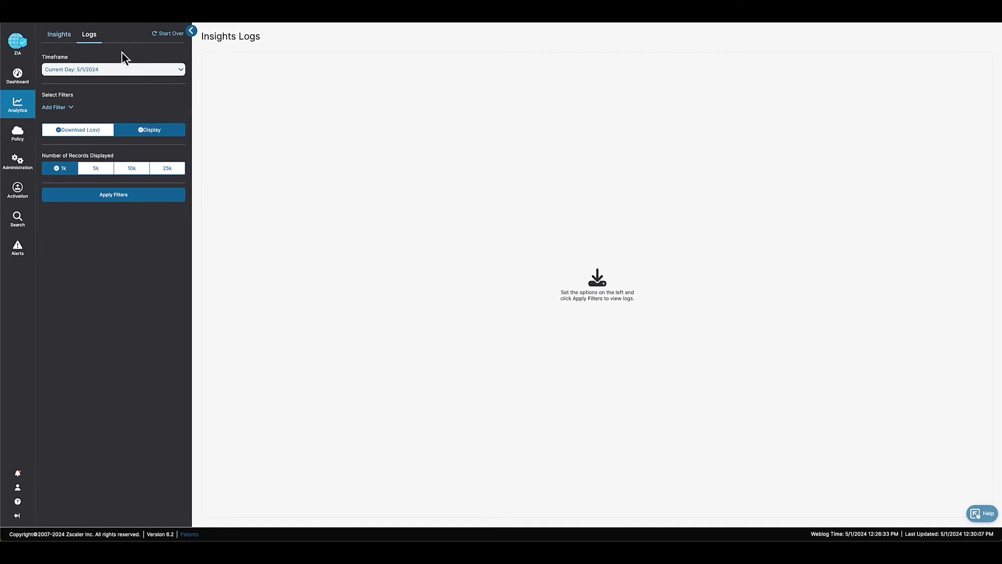
left_click(163, 73)
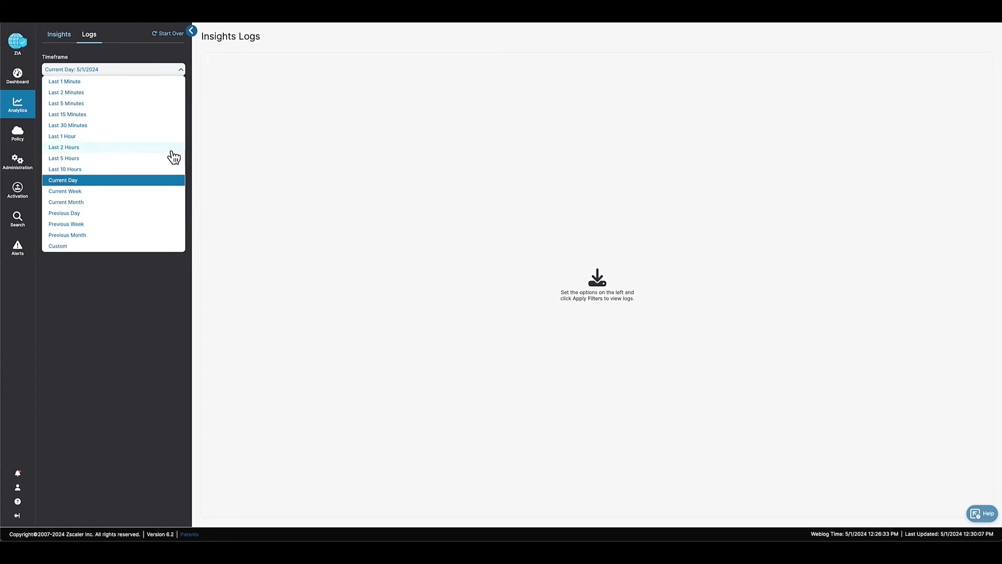
left_click(148, 236)
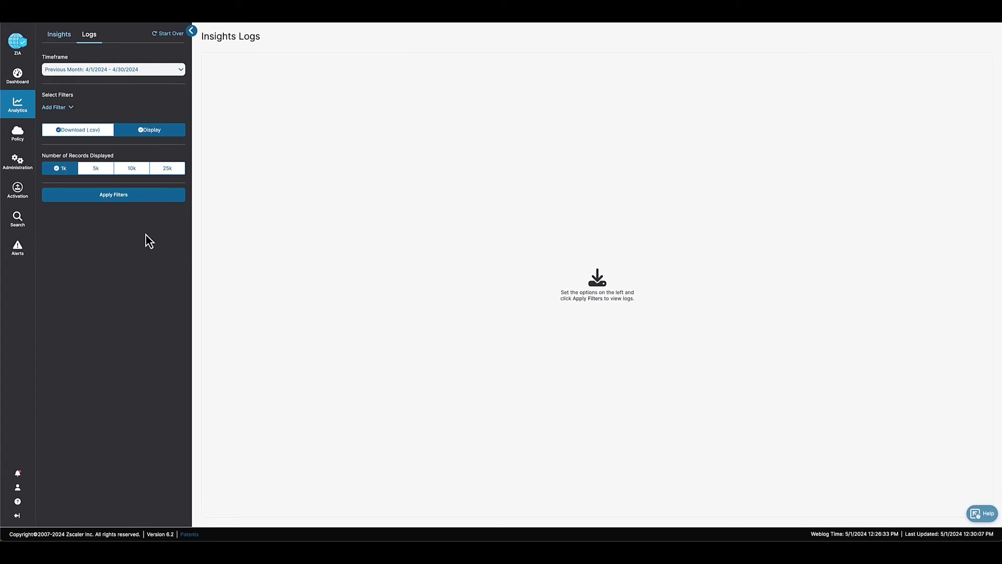
left_click(62, 107)
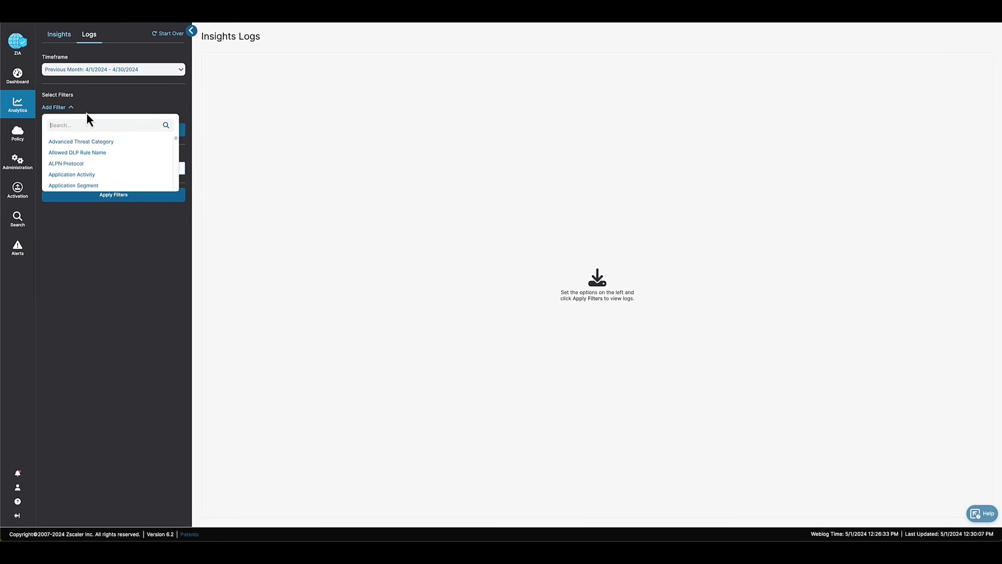
type("dlp e")
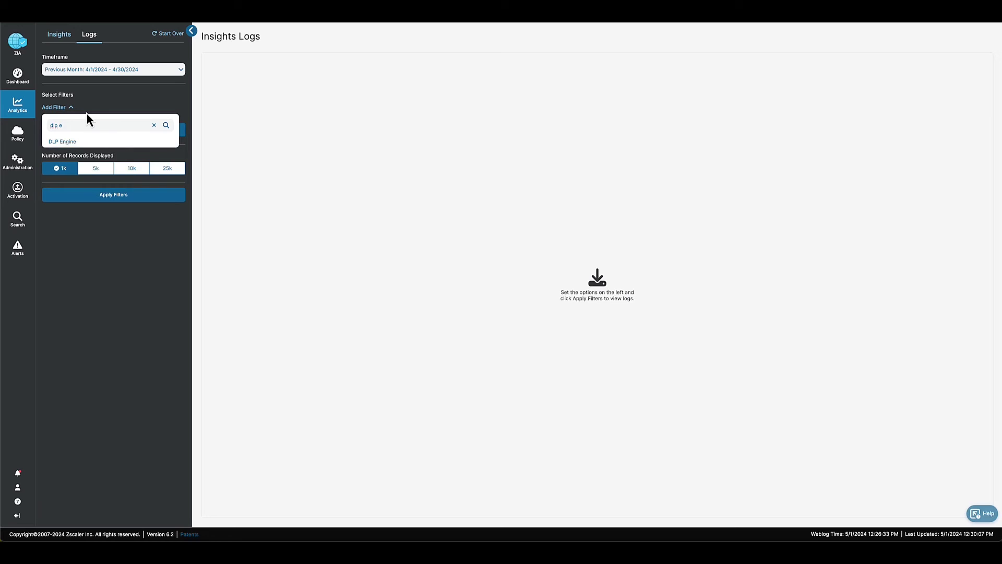
left_click(81, 141)
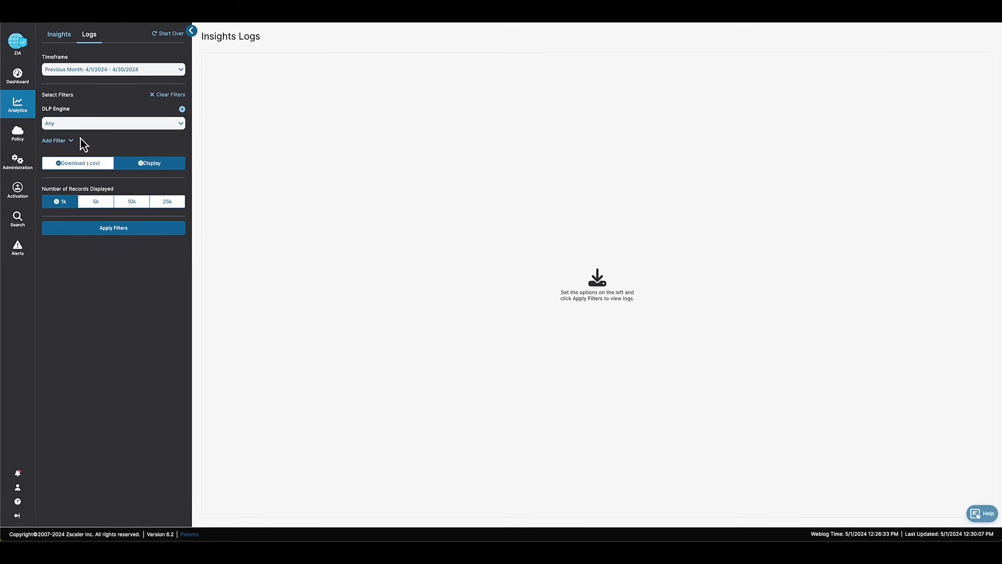
left_click(94, 130)
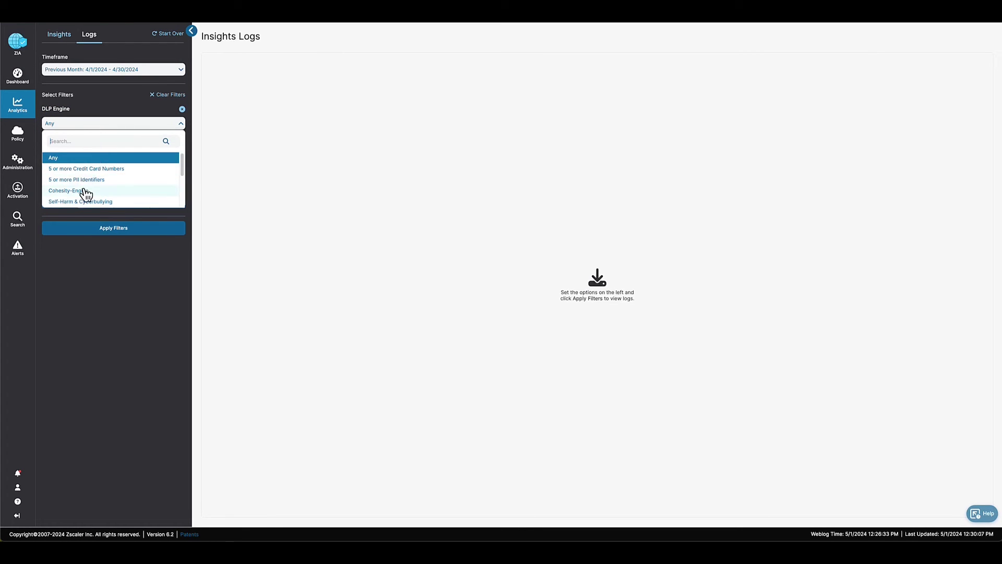
left_click(83, 190)
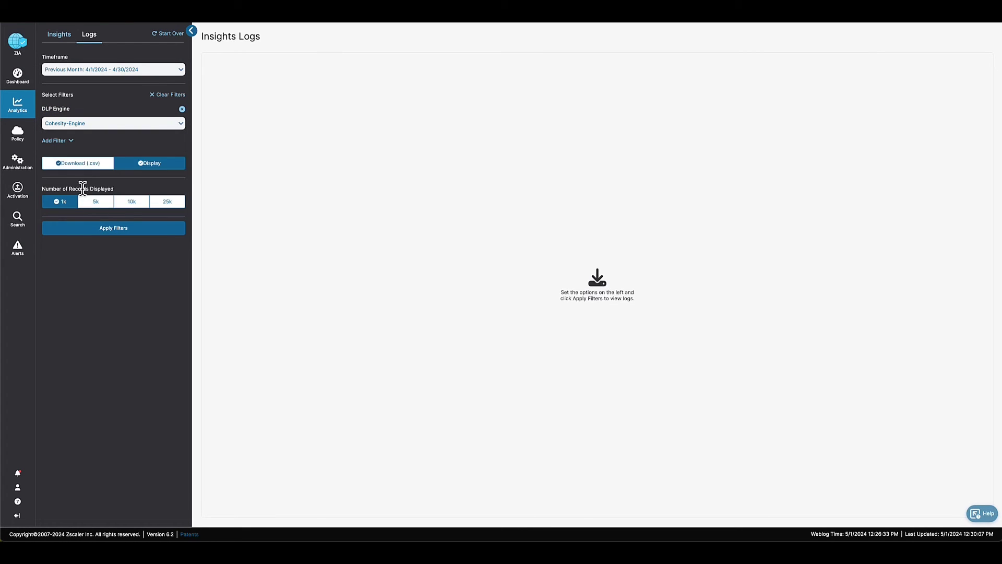
Step: Add a Policy Action filter for Block and apply the filters
left_click(67, 142)
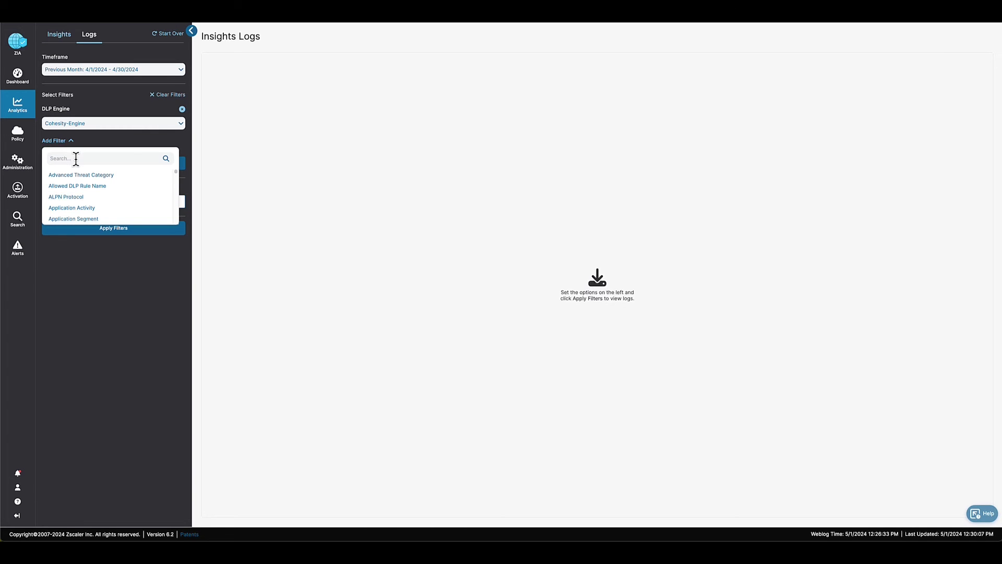
type("pol")
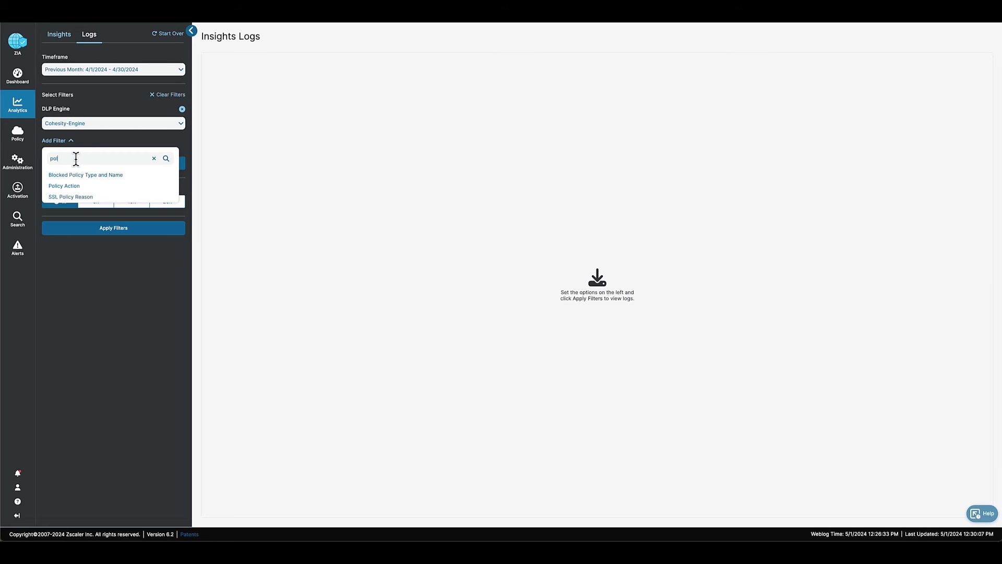
left_click(67, 186)
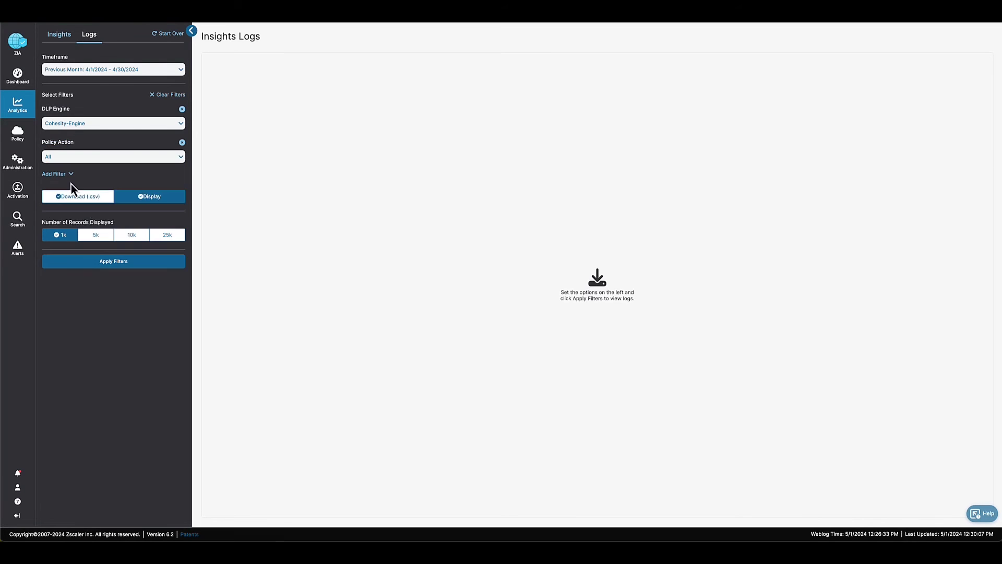
left_click(128, 159)
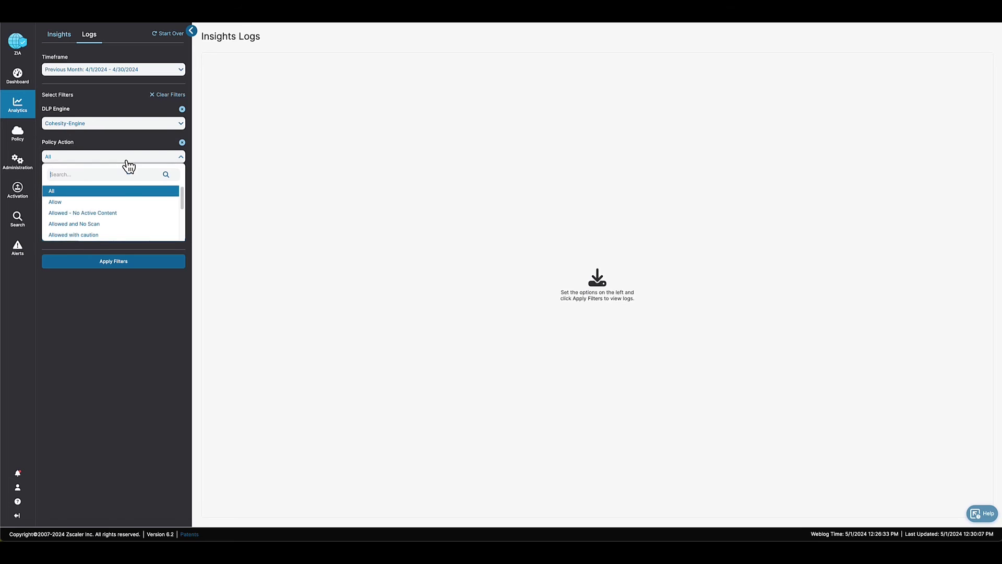
scroll(129, 212, "down", 1)
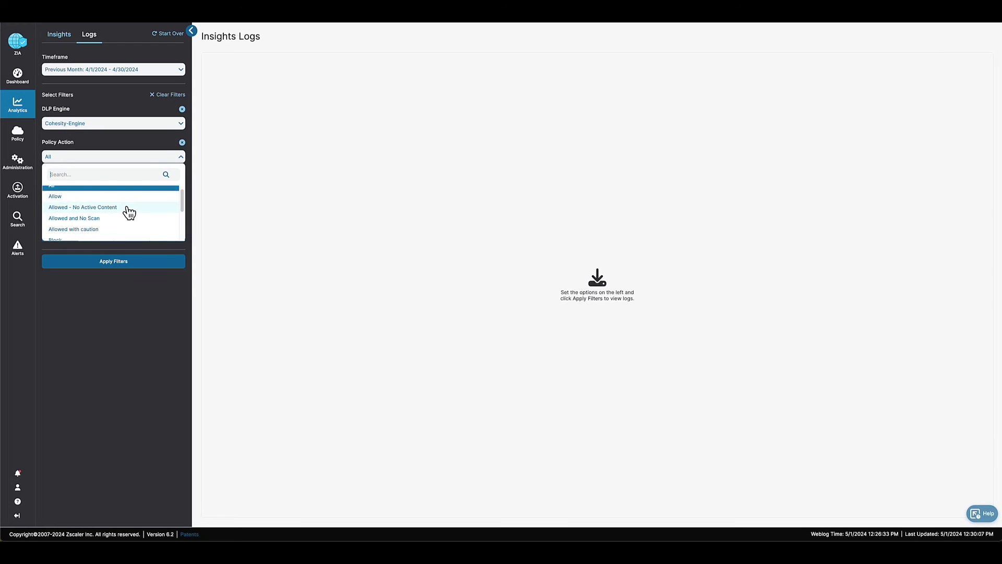
type("bl")
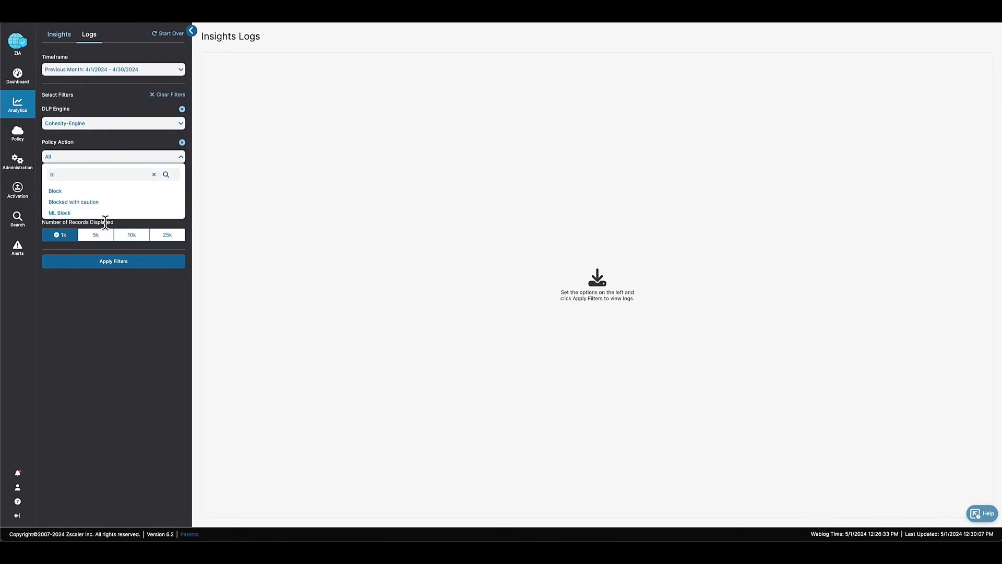
left_click(111, 192)
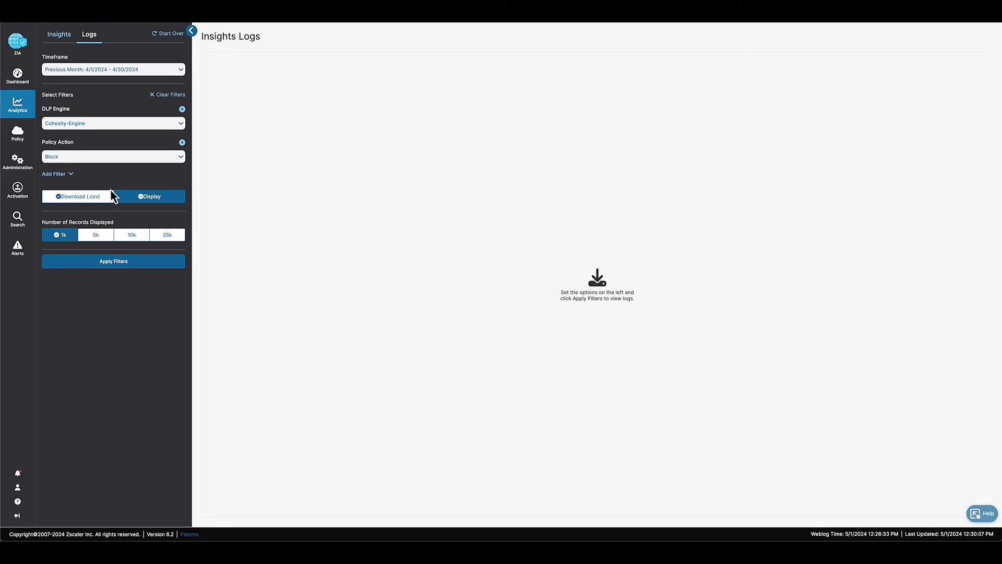
left_click(182, 263)
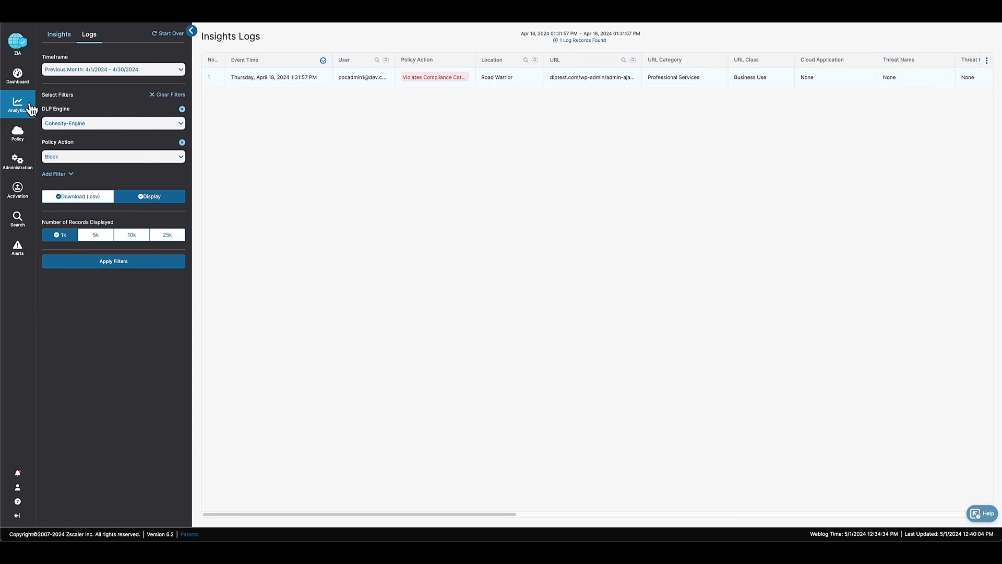
Step: Review the single blocked April 18 dlptest.com record, then bring up the Analytics reports menu
mouse_move(29, 108)
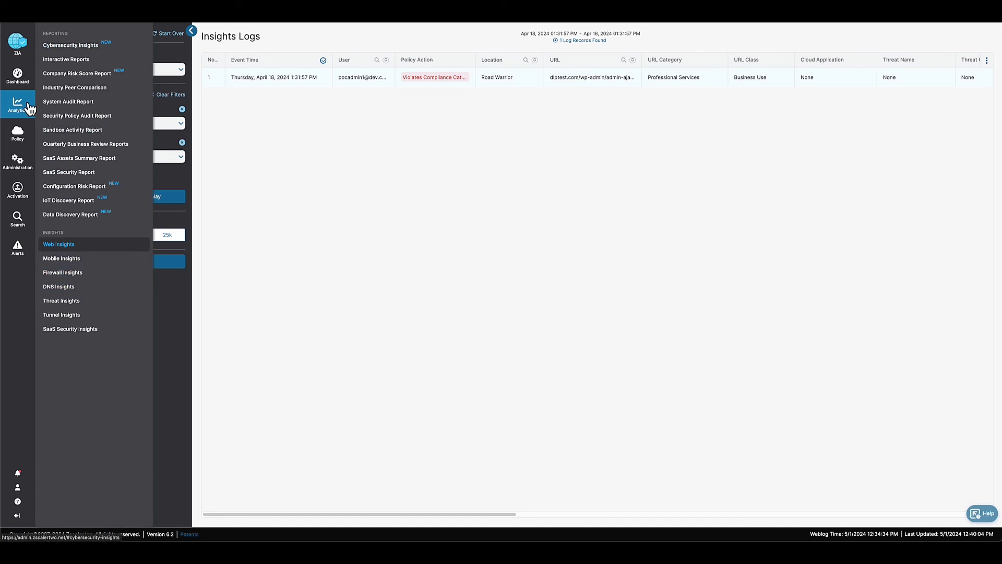
Step: Show the Data Discovery Report by DLP Engines over the last 90 days
left_click(61, 217)
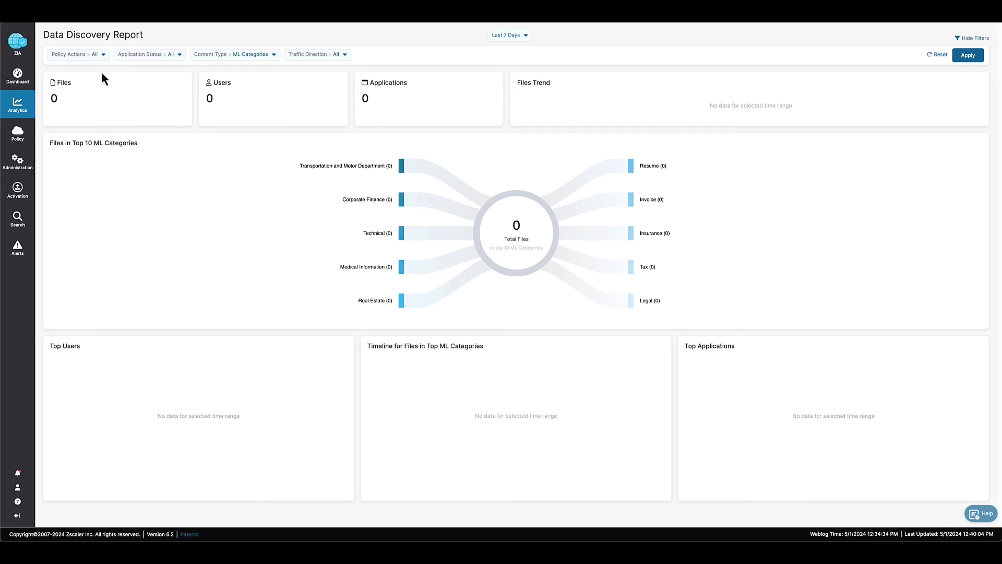
left_click(237, 55)
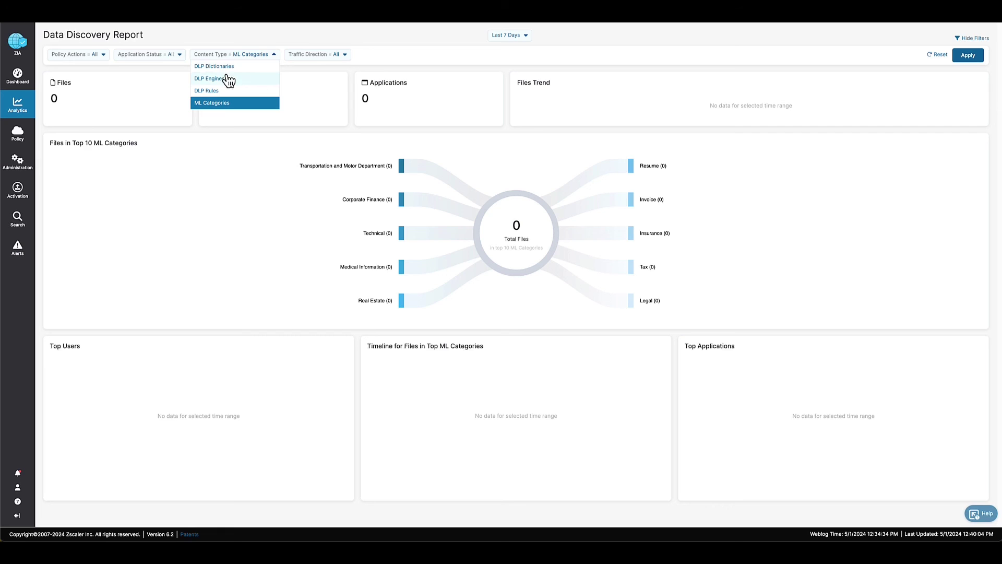
left_click(229, 79)
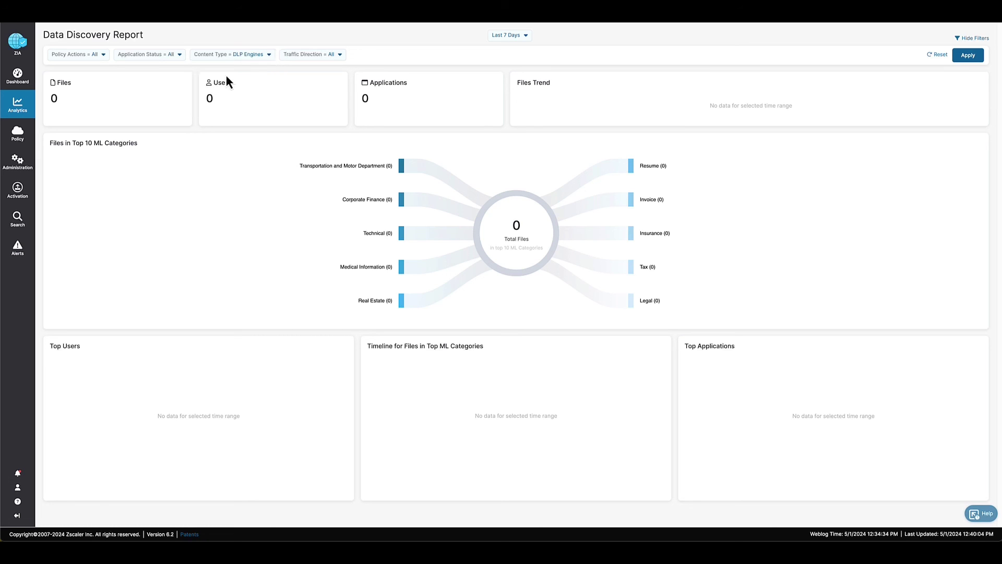
left_click(516, 37)
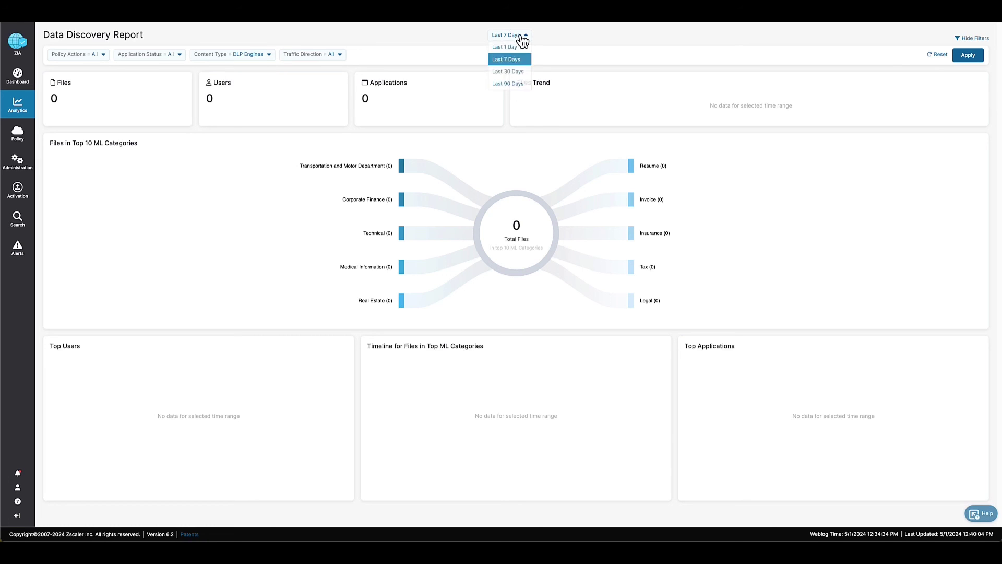
left_click(509, 84)
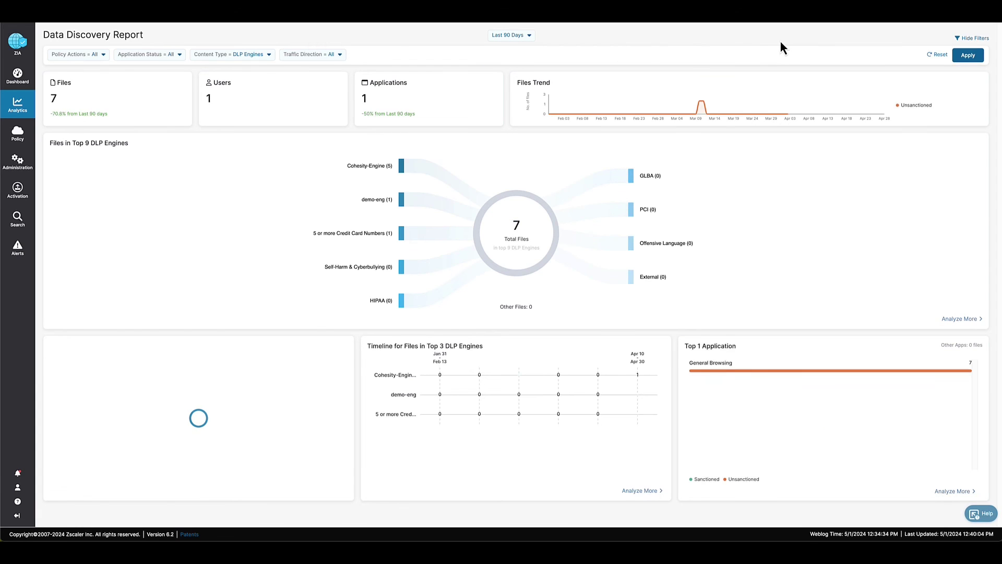